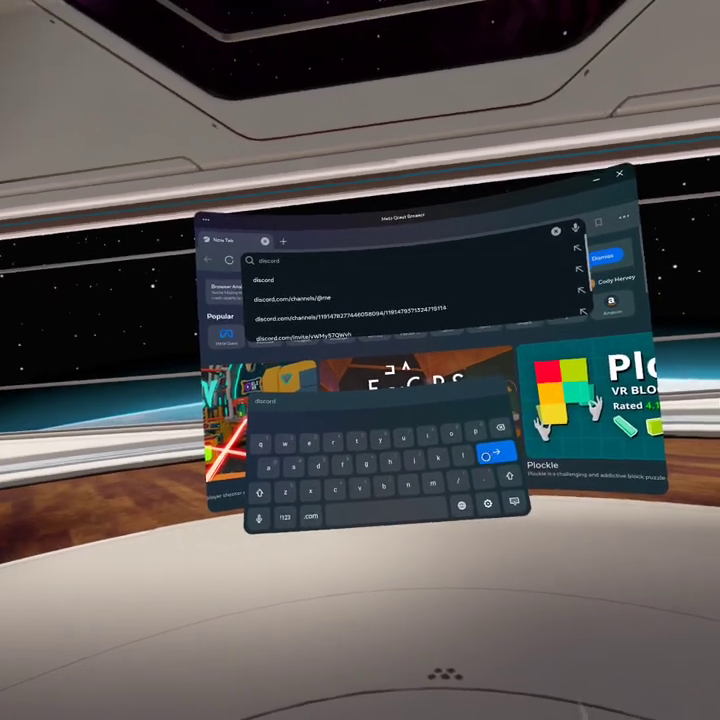
Search Google for 'discord' to reach the discord.com homepage.
key(Return)
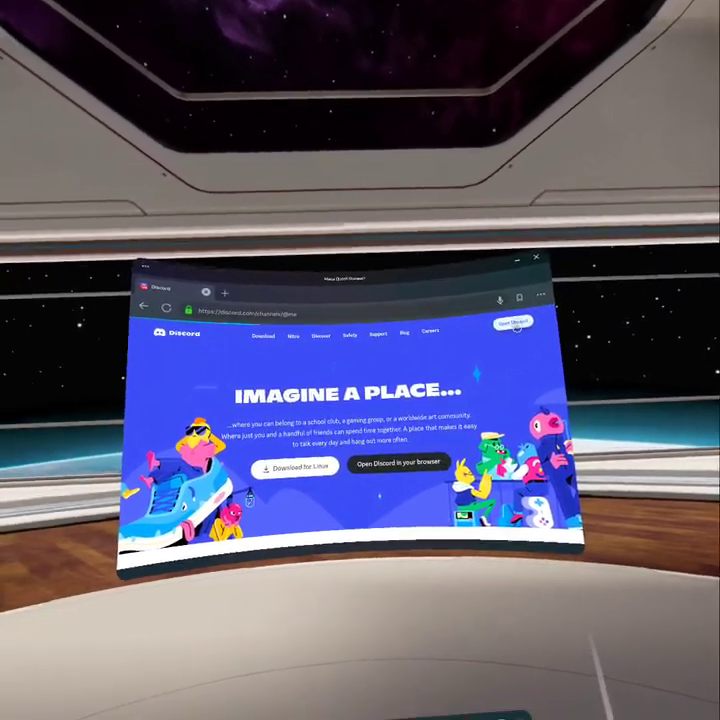
Open the signed-in Discord web app and dismiss the Cyberpunk Shop promotion.
click(480, 346)
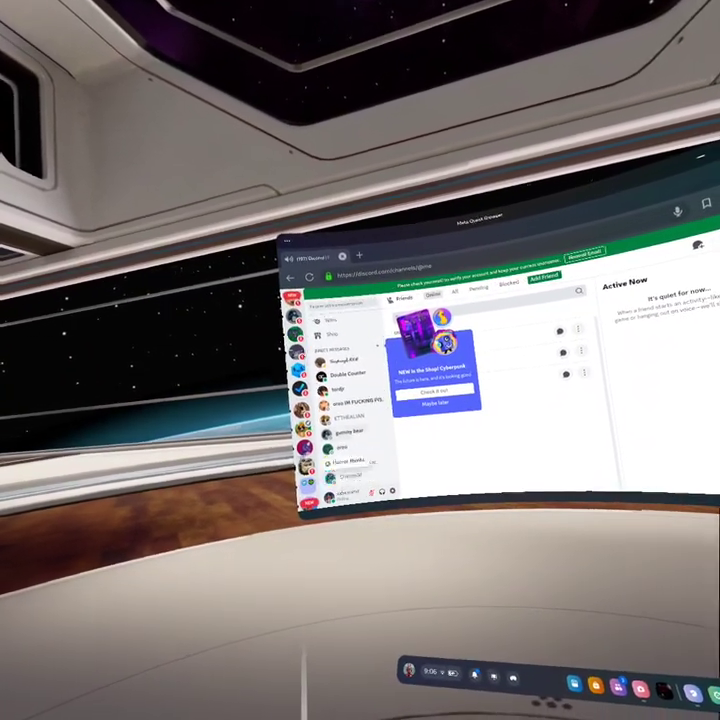
click(431, 401)
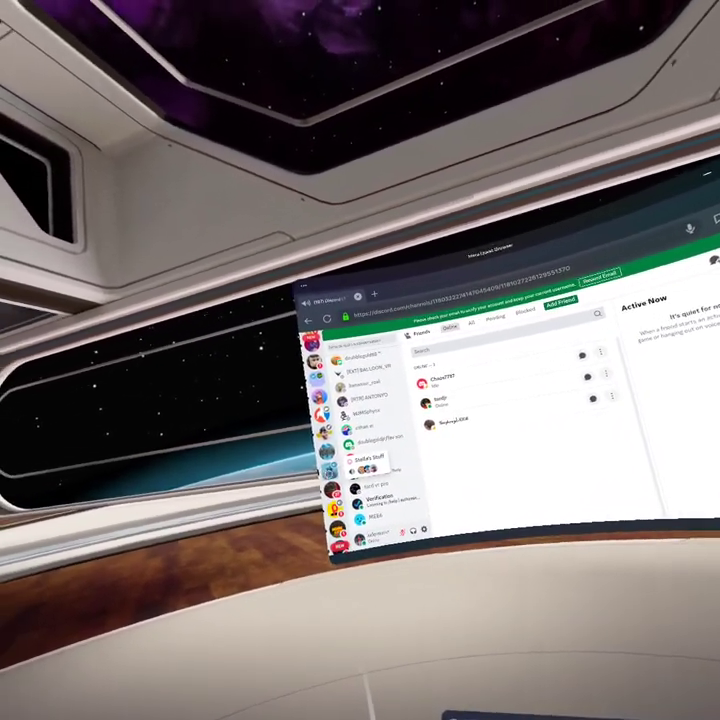
Find the LETHALAPE.apk post in Stella's Stuff's la-downloads channel and download the file.
click(304, 426)
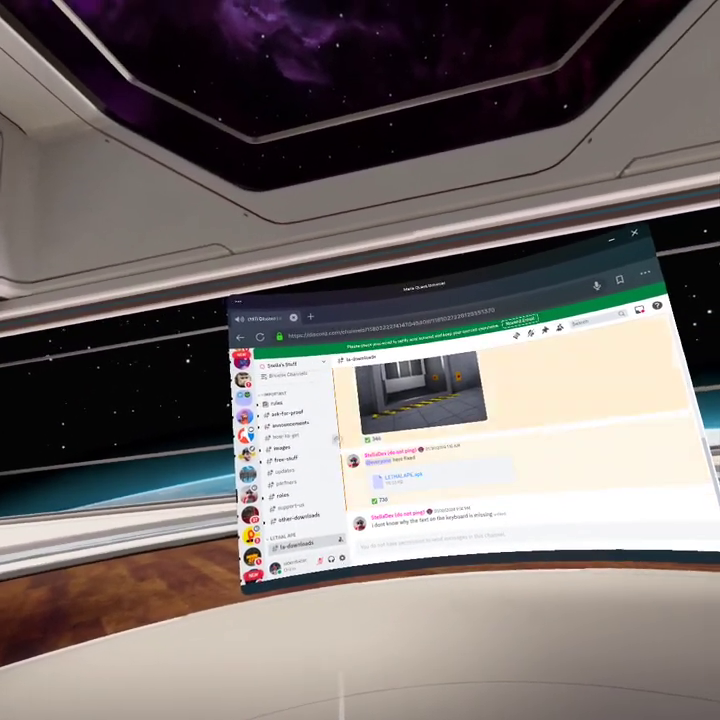
scroll(520, 430, up, 10)
scroll(353, 400, up, 3)
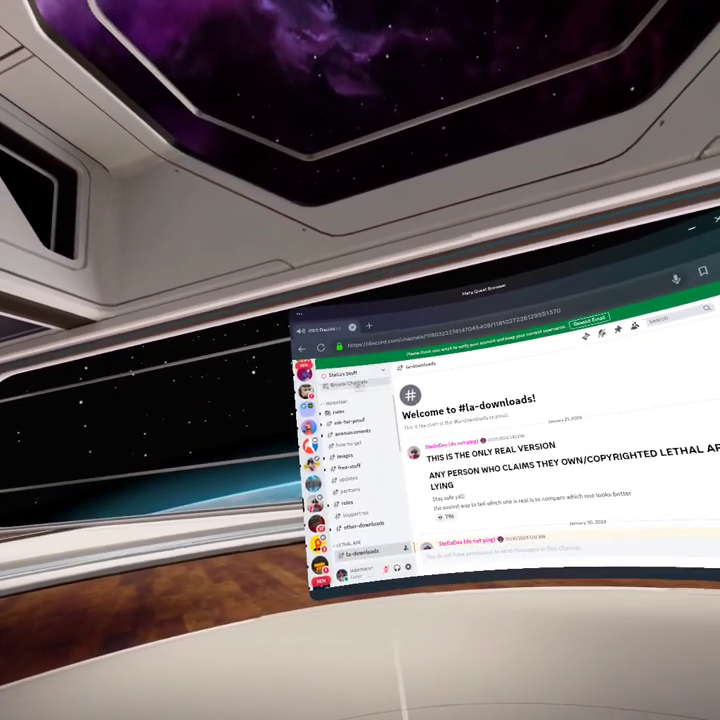
click(335, 344)
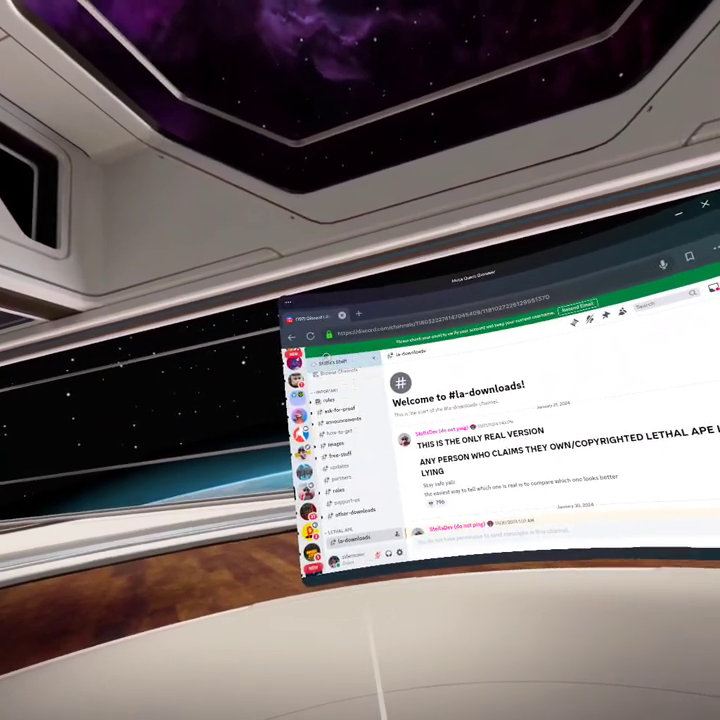
click(334, 361)
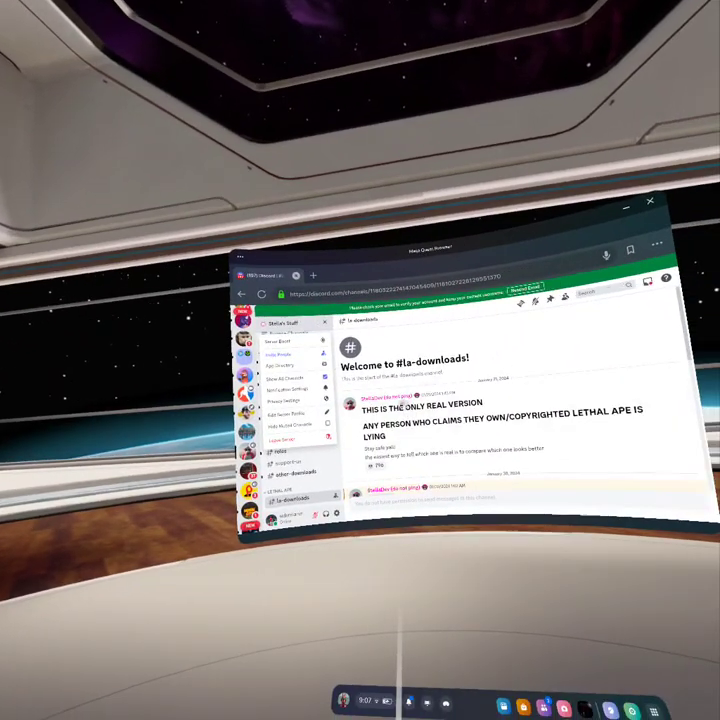
scroll(400, 406, down, 10)
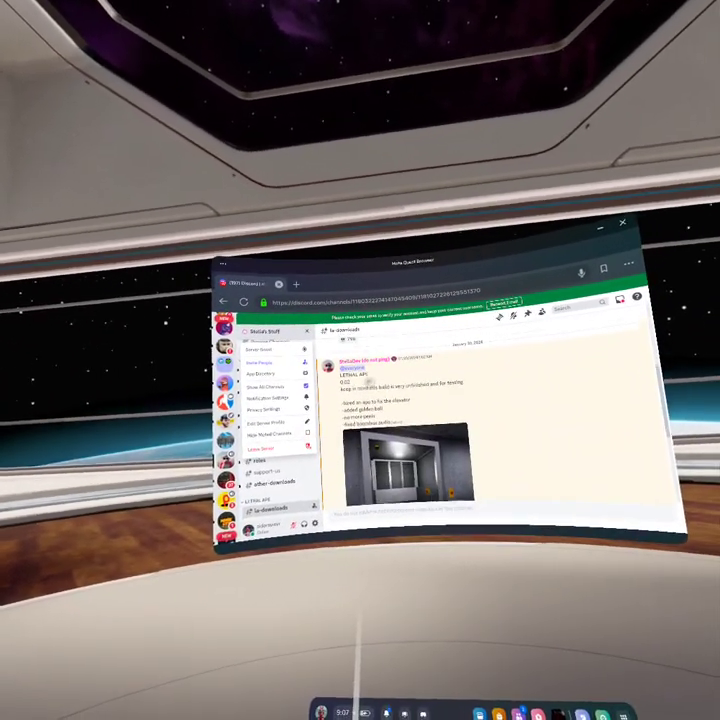
scroll(369, 379, down, 5)
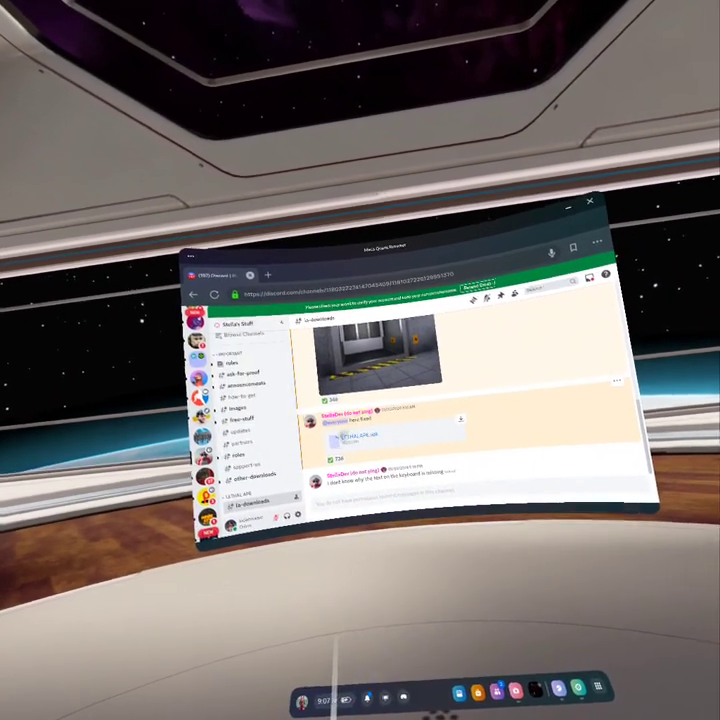
scroll(380, 400, up, 5)
scroll(380, 400, down, 5)
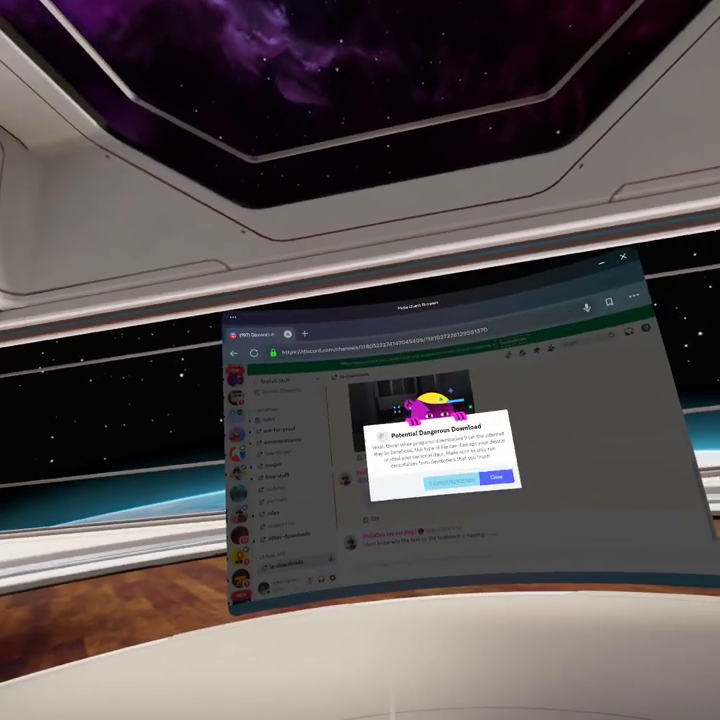
click(392, 417)
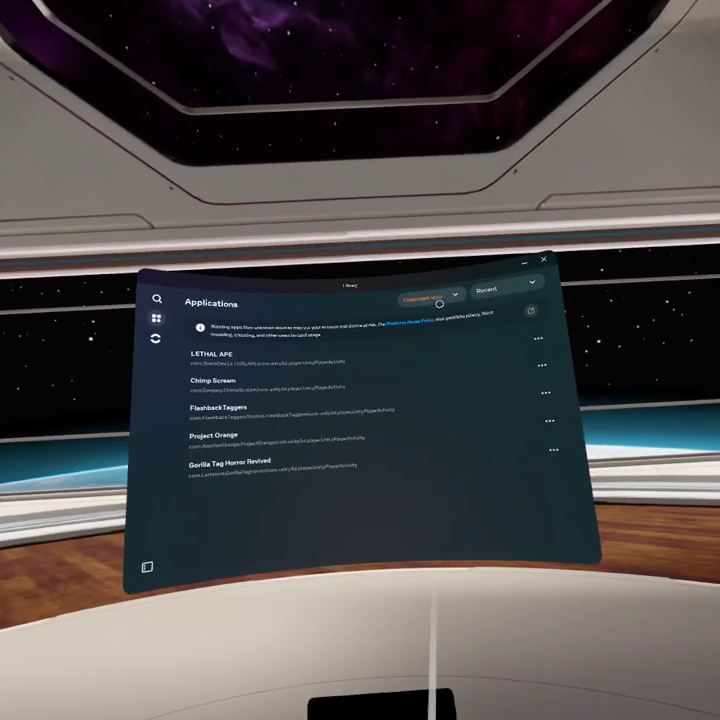
Switch the Library Applications filter from Unknown Sources to All and browse the 88-app grid.
click(408, 319)
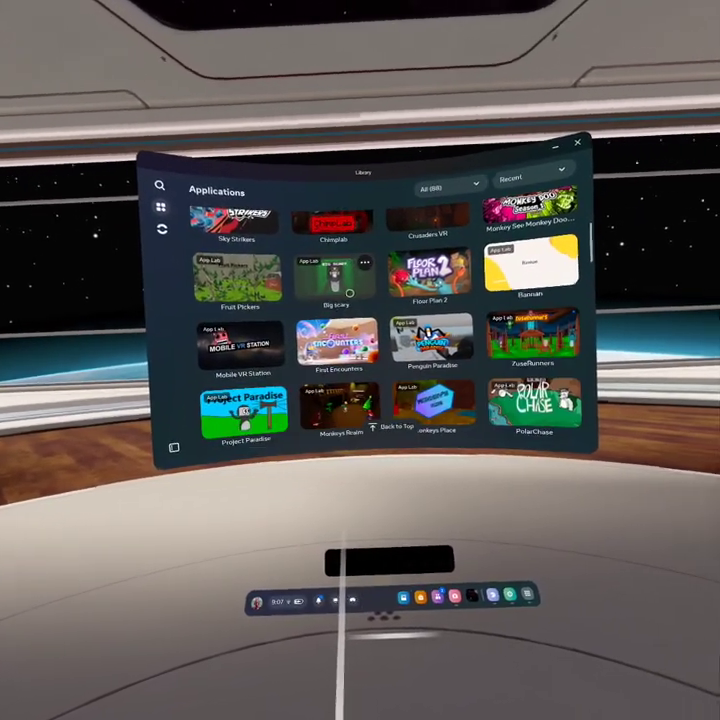
scroll(347, 340, down, 5)
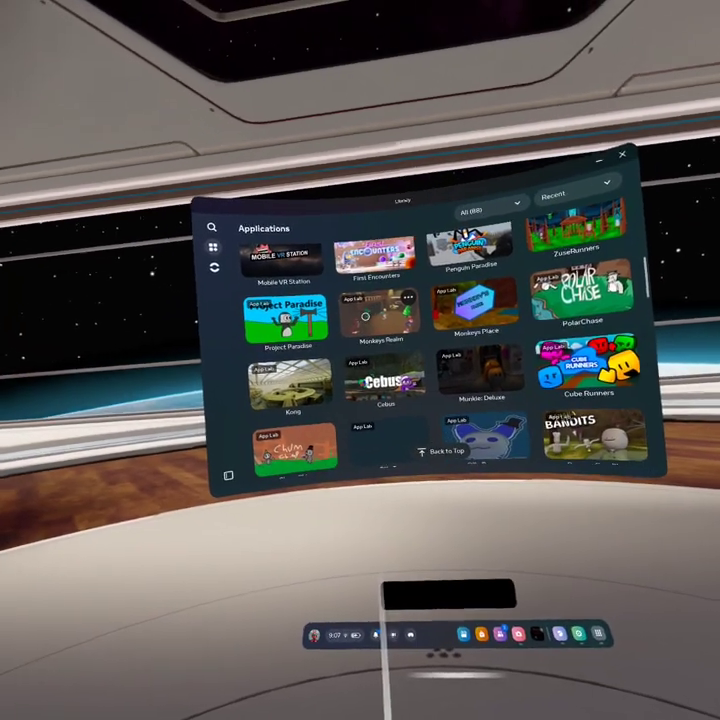
scroll(346, 340, down, 6)
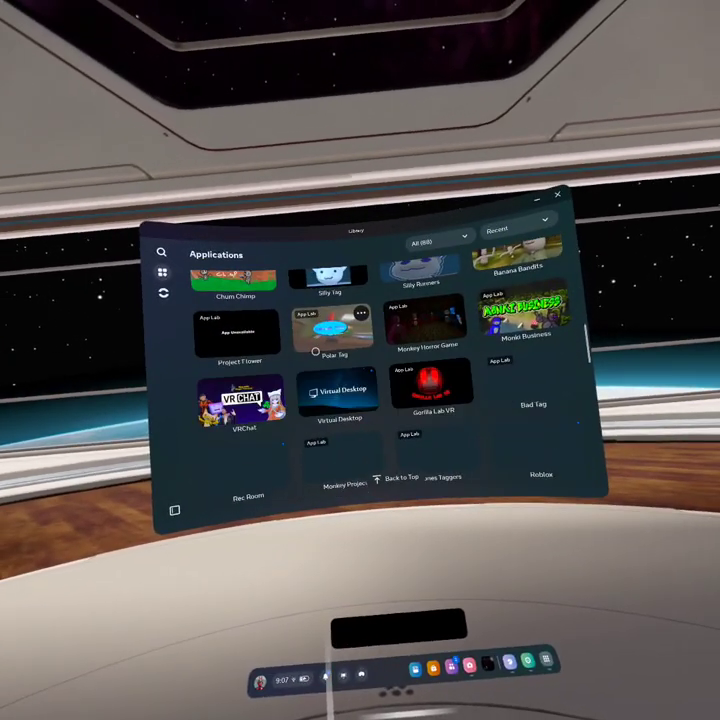
scroll(312, 351, up, 5)
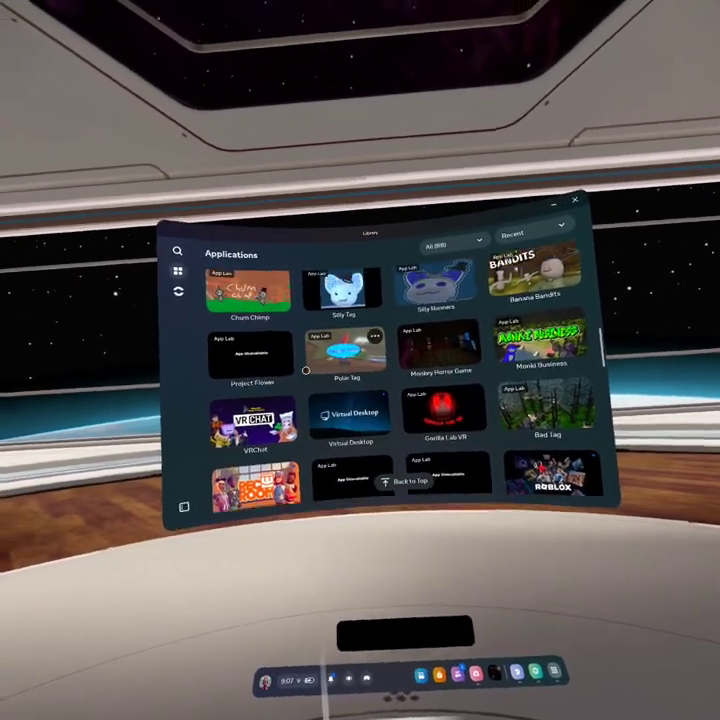
scroll(318, 418, up, 5)
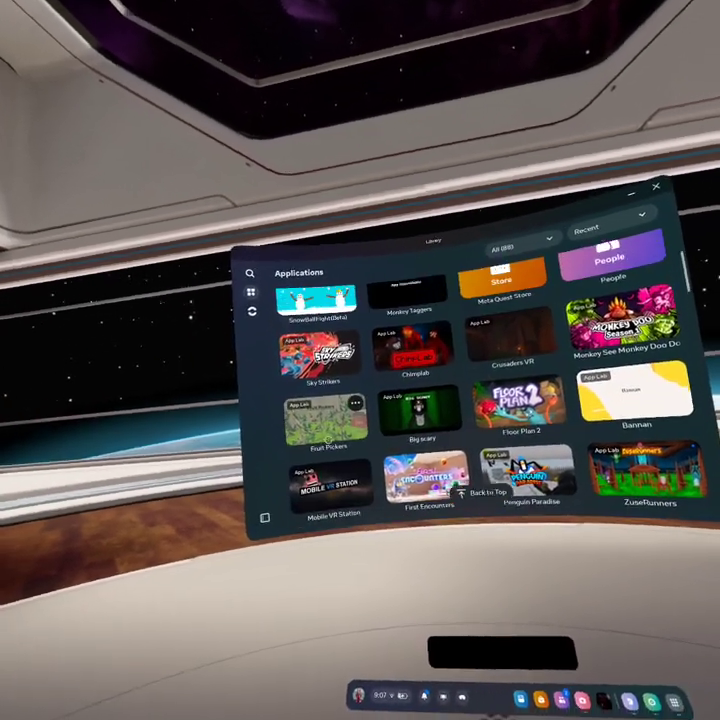
scroll(328, 437, down, 2)
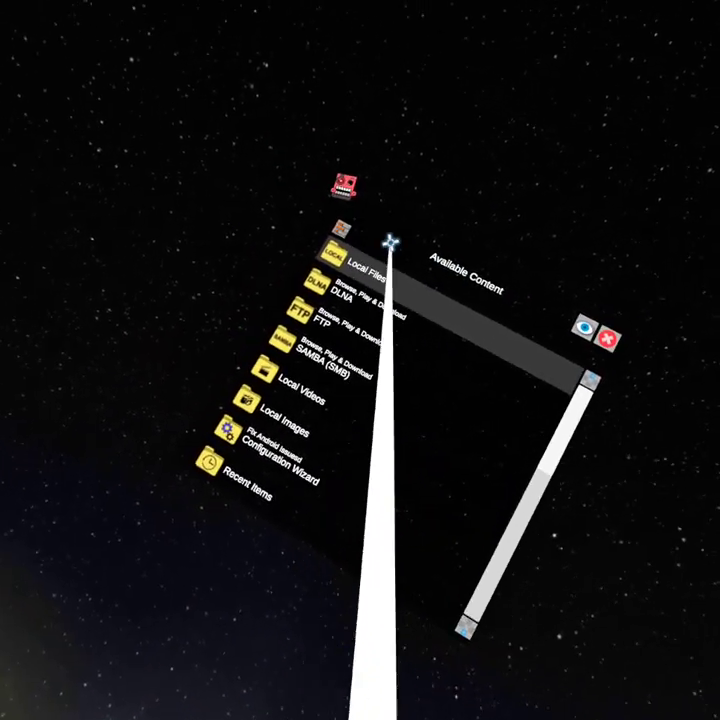
Browse Local Folders > All Folders > Android on the headset, then return to Android's contents.
click(342, 236)
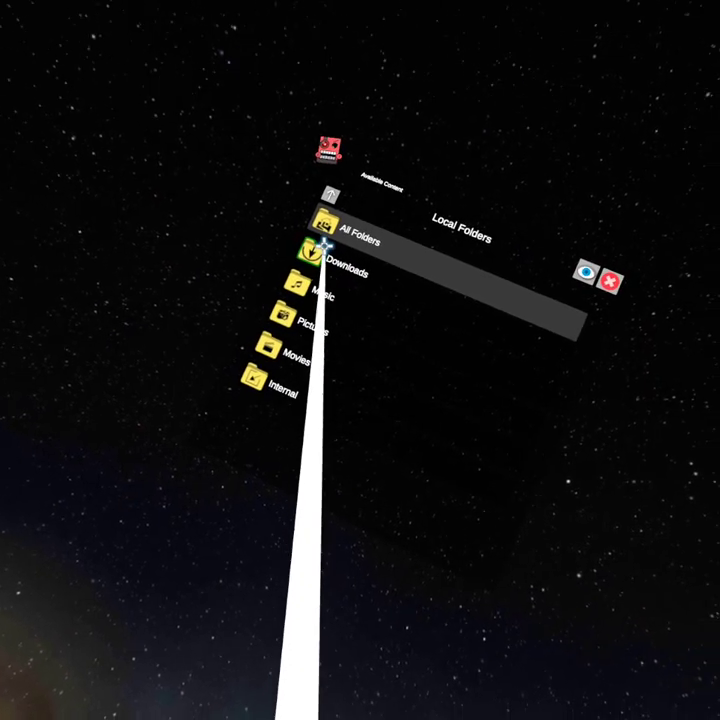
click(328, 196)
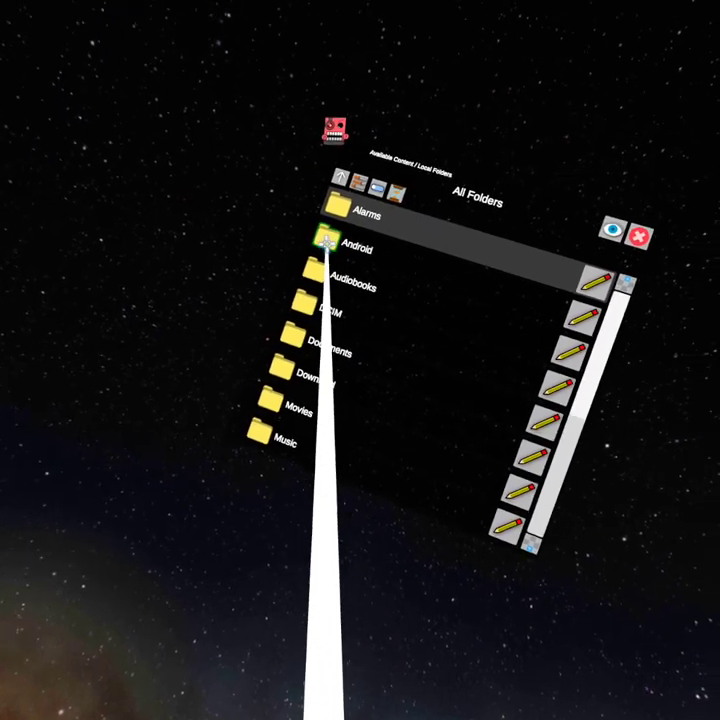
click(327, 240)
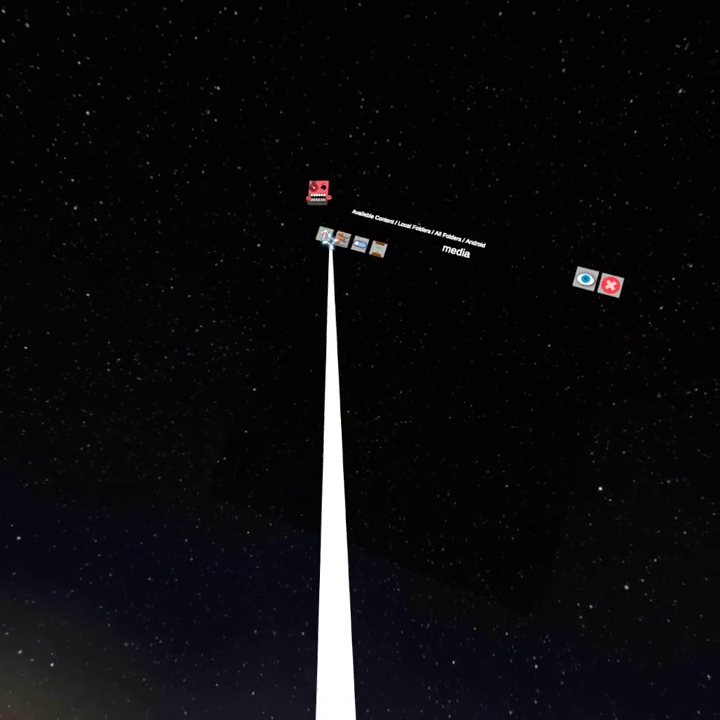
click(322, 252)
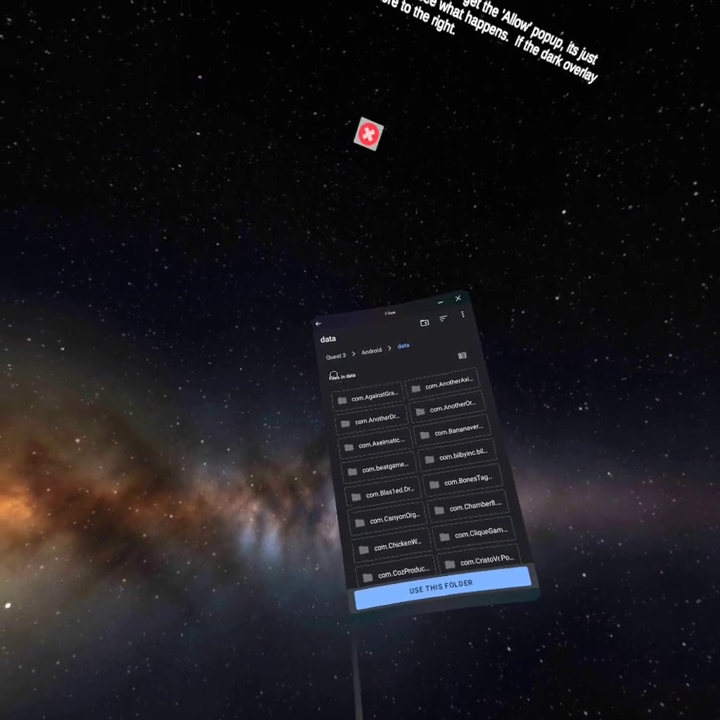
Go to the Quest 3 Download folder and scroll to the LETHALAPE apk.
click(336, 355)
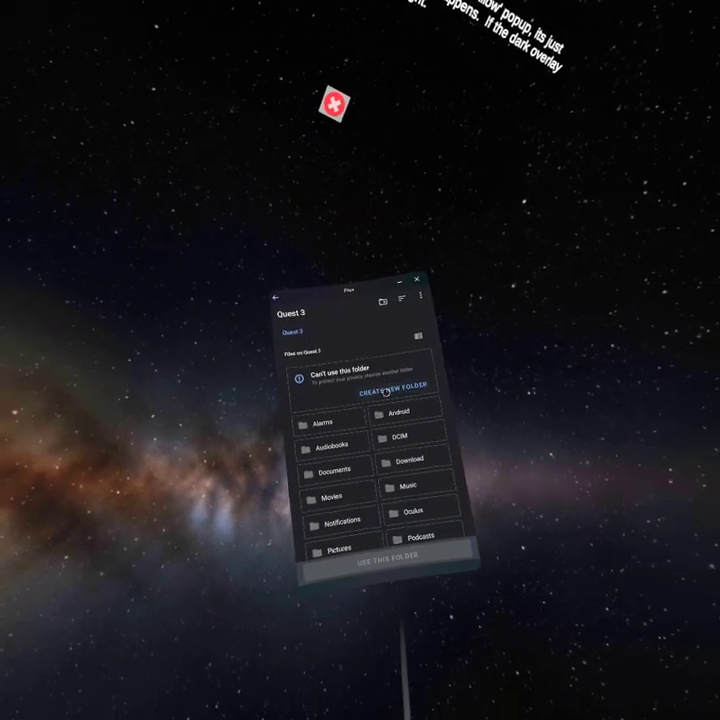
click(401, 464)
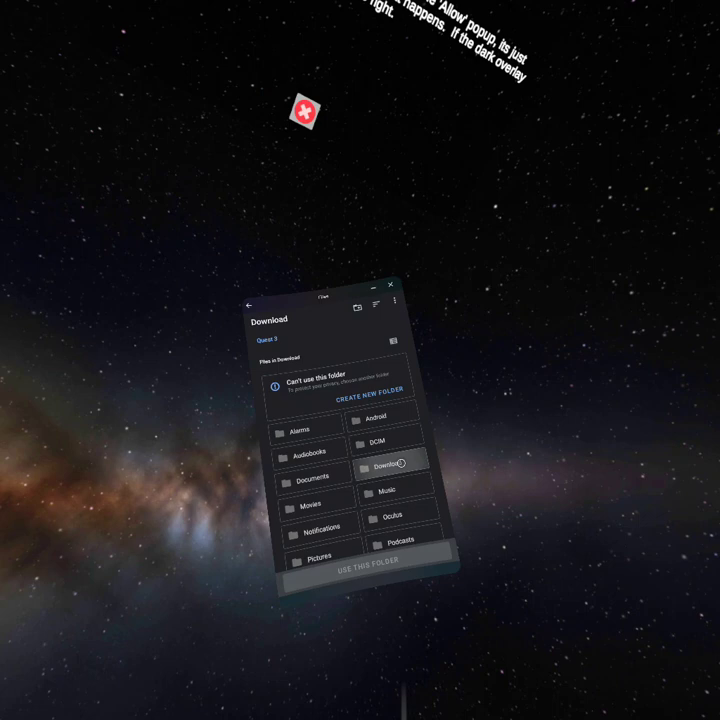
scroll(380, 398, down, 2)
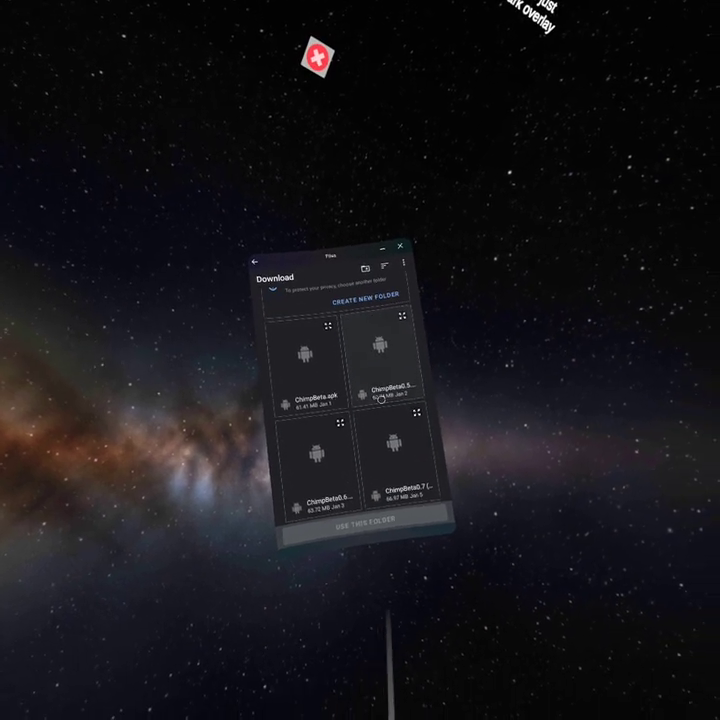
scroll(380, 398, down, 3)
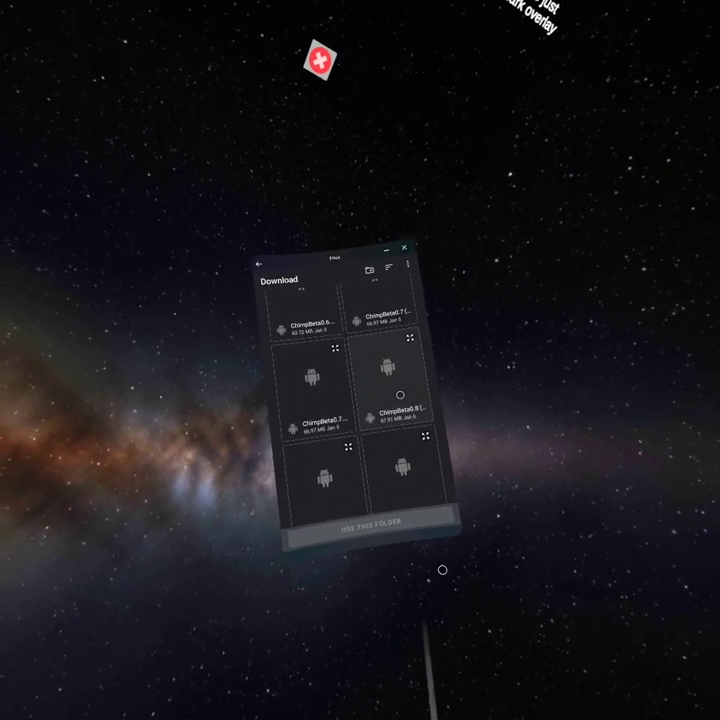
scroll(400, 395, down, 2)
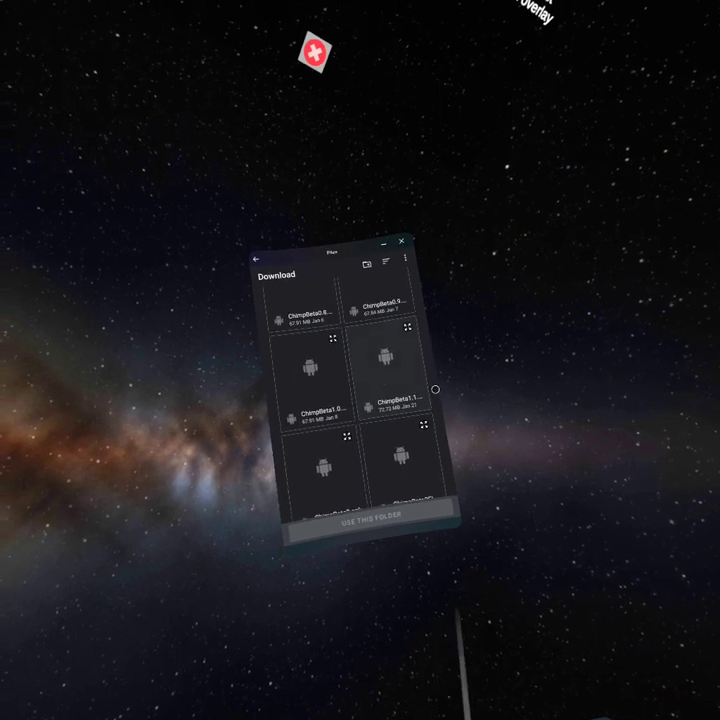
scroll(428, 392, down, 3)
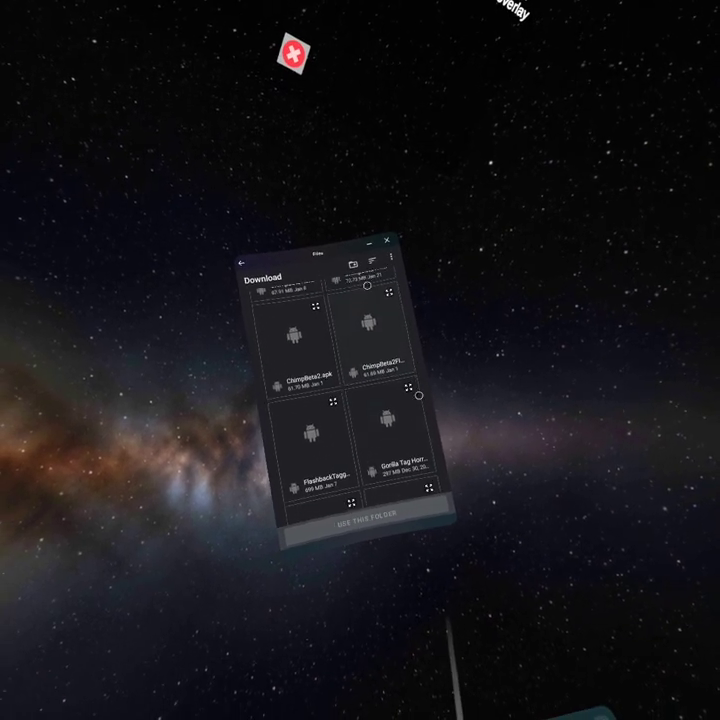
scroll(418, 395, down, 2)
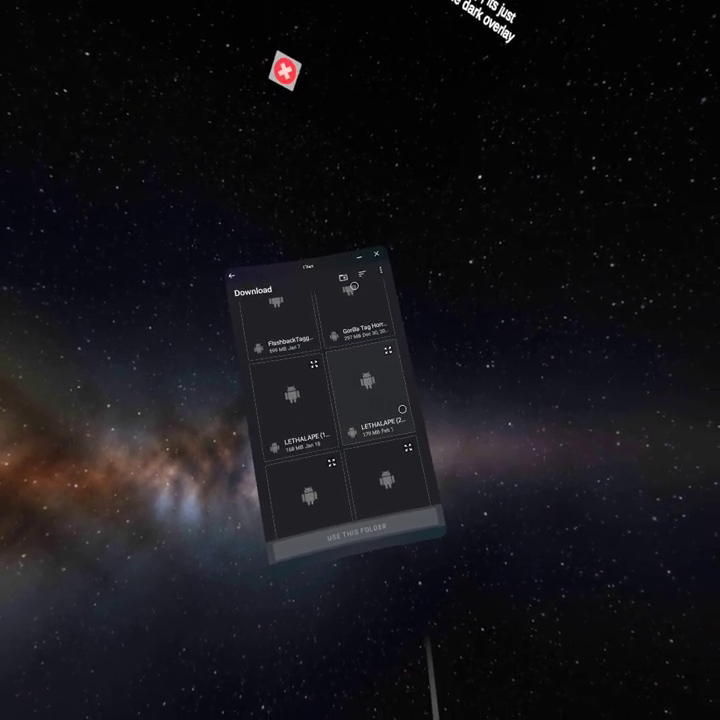
scroll(402, 409, down, 2)
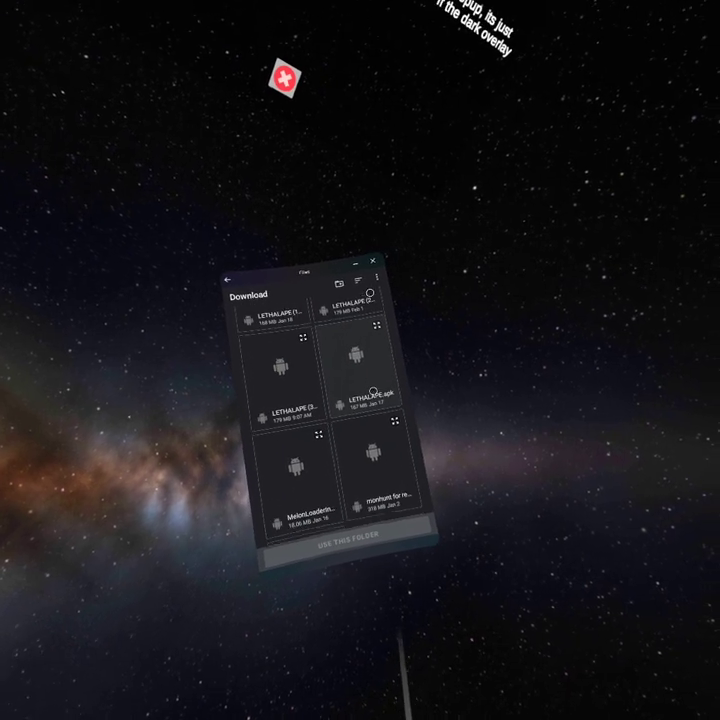
scroll(373, 391, down, 2)
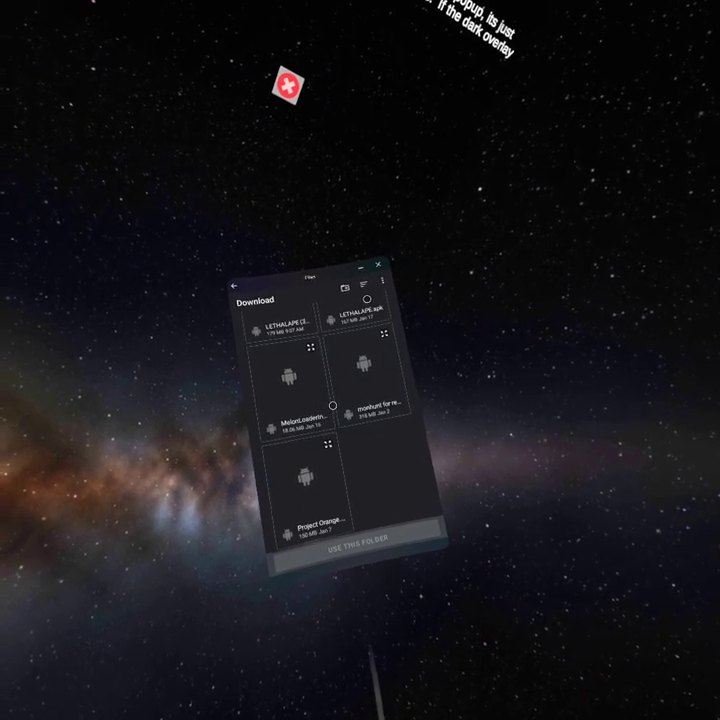
scroll(333, 405, up, 2)
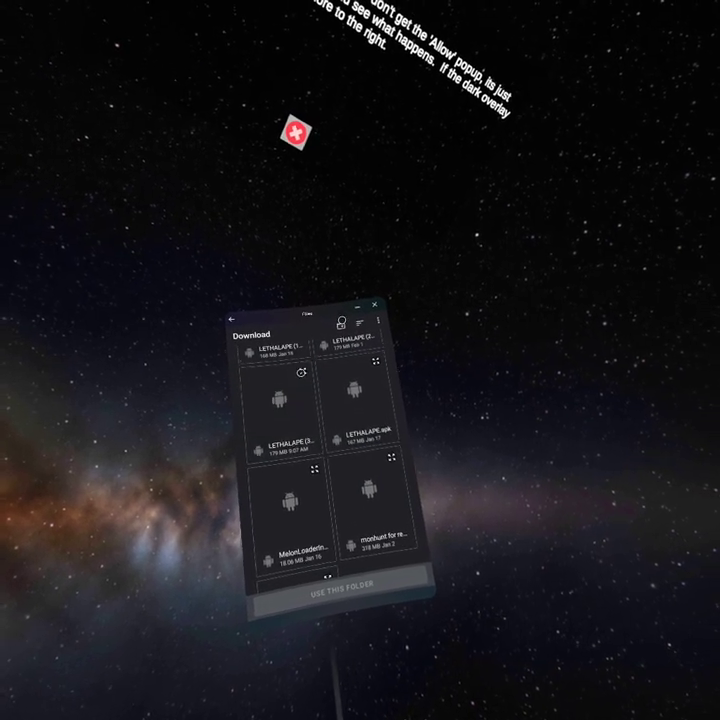
Install the LETHALAPE apk, accepting the unknown-apps warning and confirming the Update.
click(298, 385)
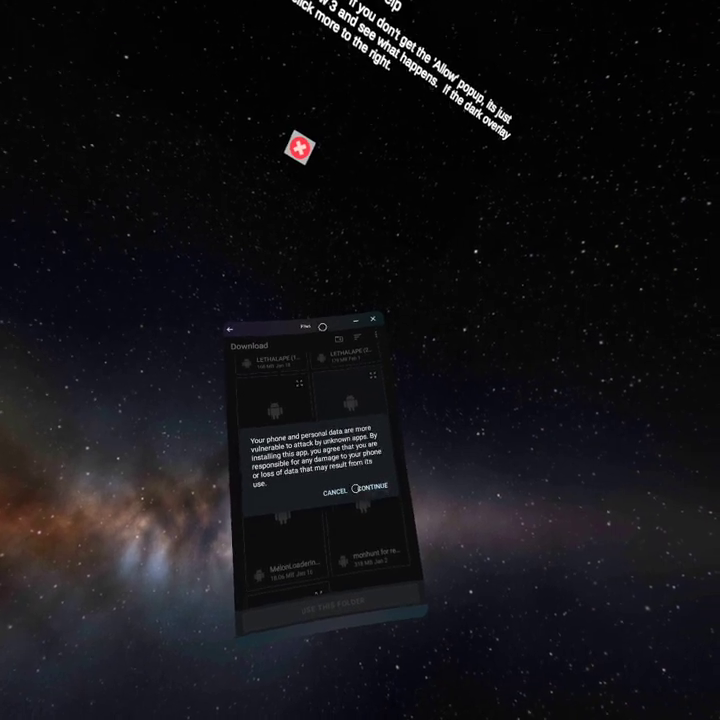
click(356, 488)
click(390, 485)
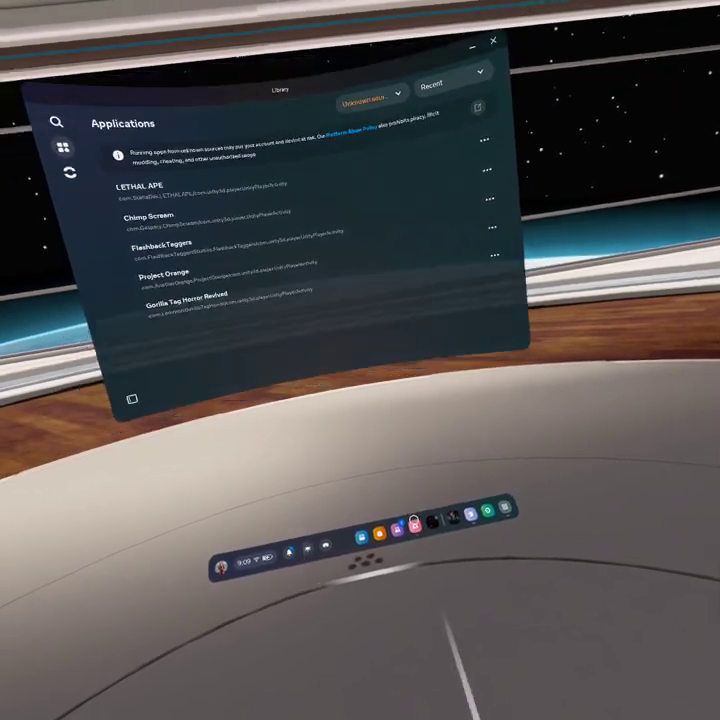
Open the Camera panel from the taskbar to see recent LETHAL APE captures.
click(414, 524)
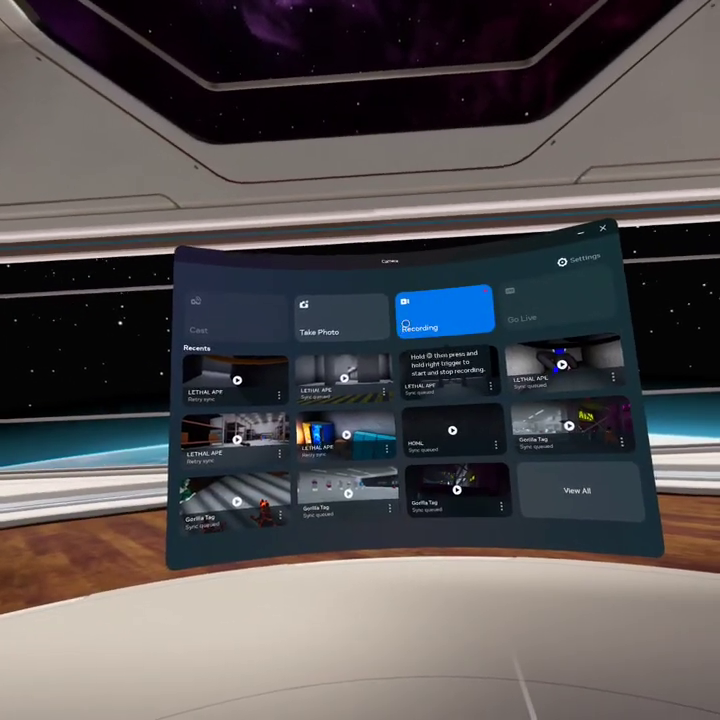